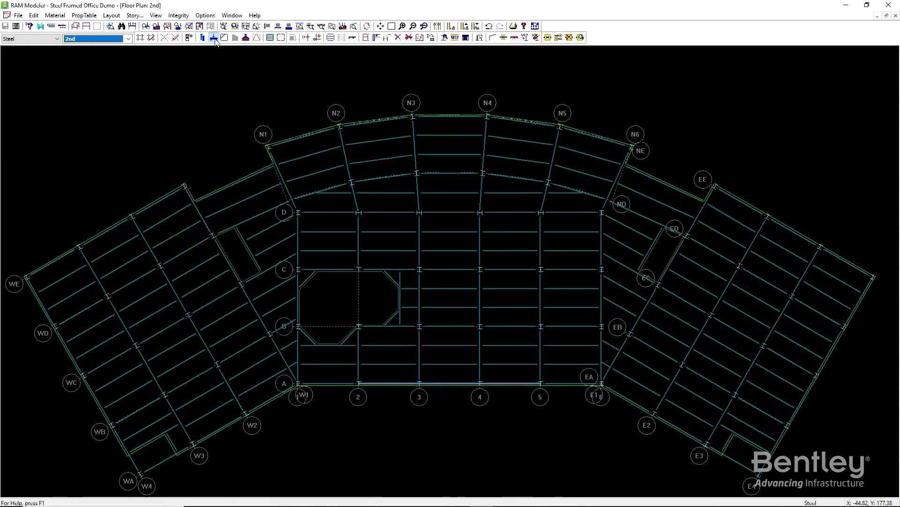
- Make the 2nd-floor beams in the W2–W3, 3–4 and E2–E3 bays lateral framing members
left_click(419, 37)
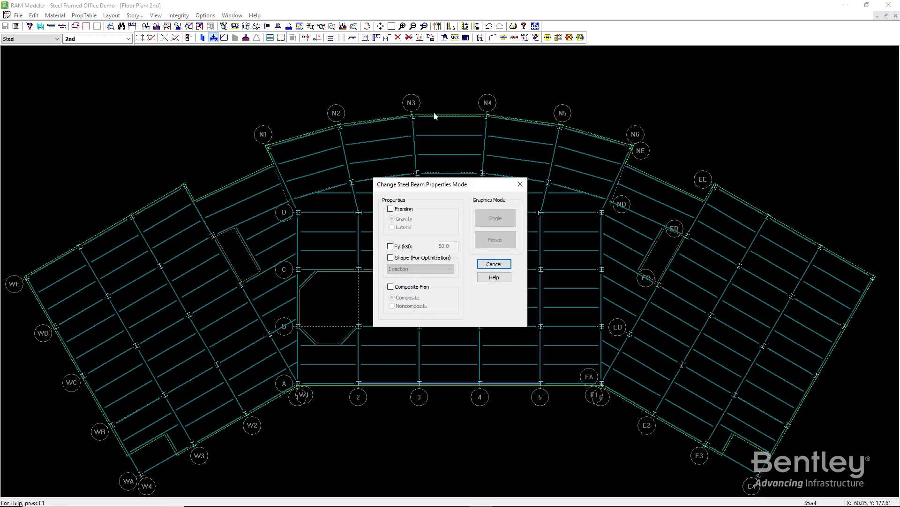
left_click(390, 209)
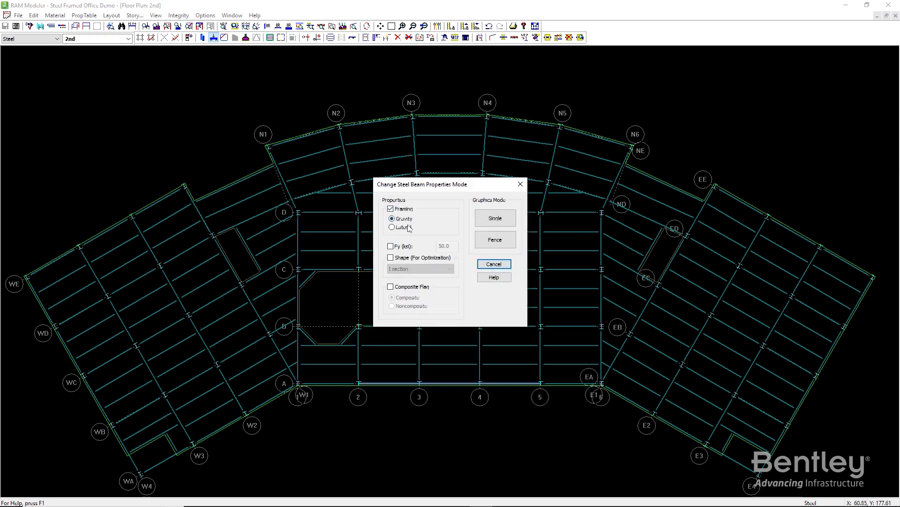
left_click(497, 218)
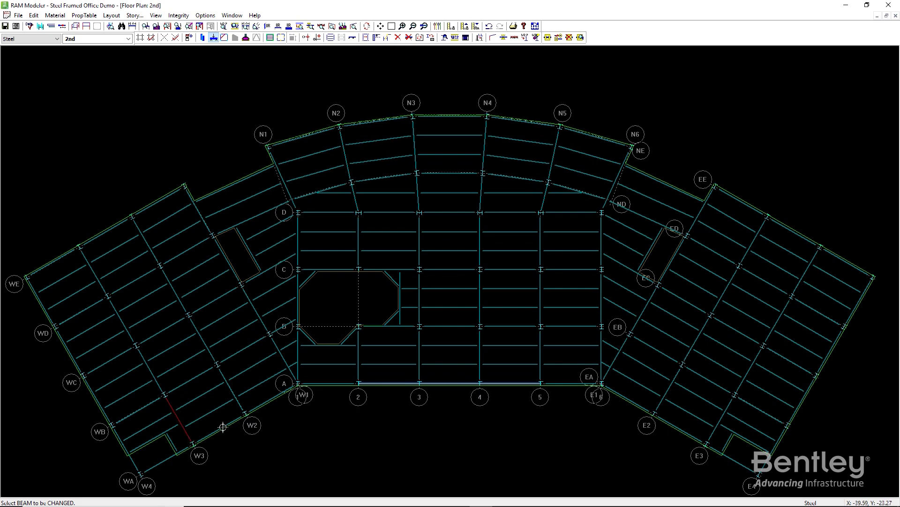
left_click(223, 375)
left_click(667, 390)
left_click(705, 377)
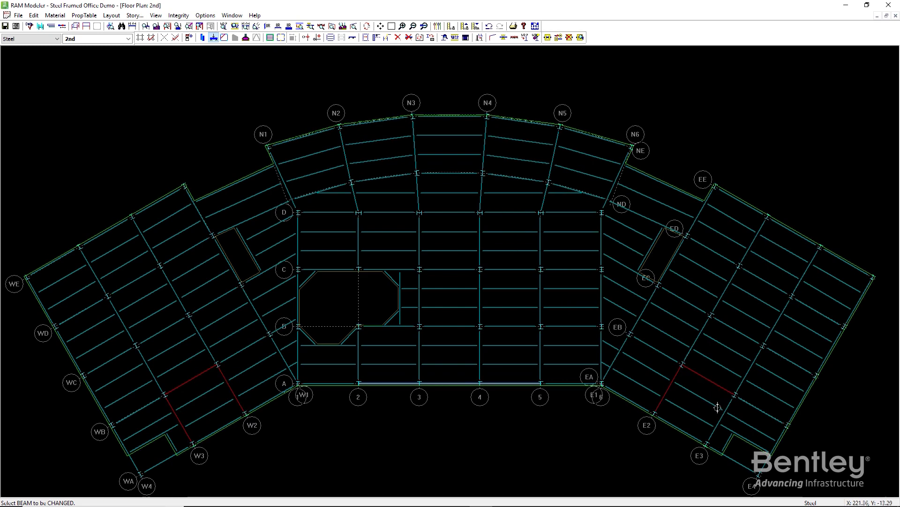
right_click(467, 343)
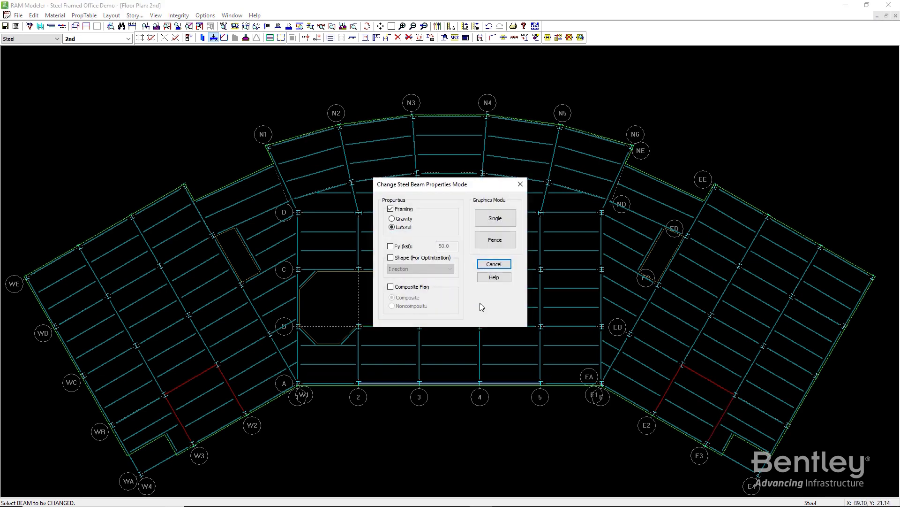
left_click(498, 237)
left_click_drag(412, 264, 494, 333)
right_click(494, 333)
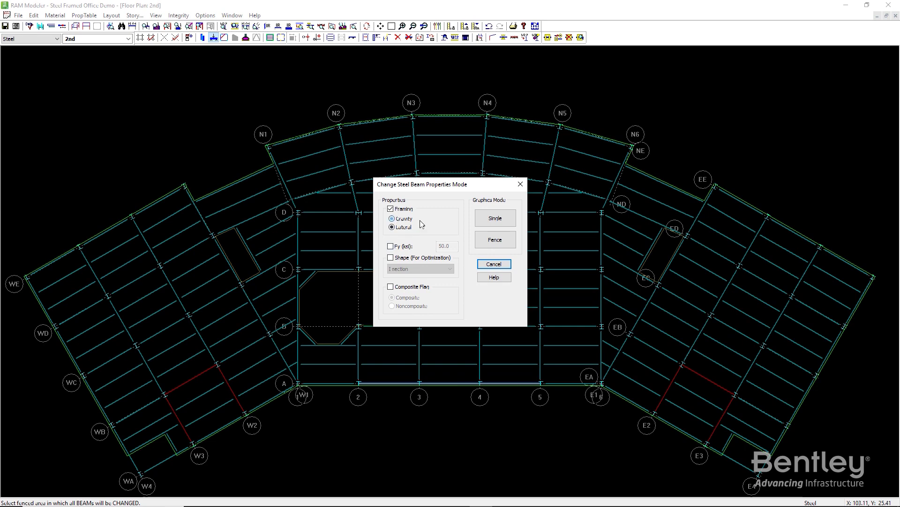
left_click(495, 240)
left_click_drag(413, 276, 506, 313)
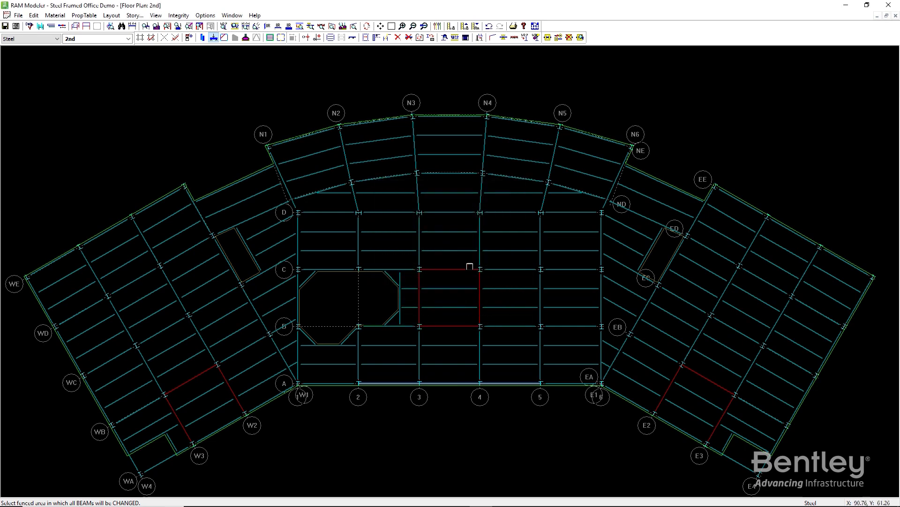
- Set the columns of the W2–W3, 3–4 and E2–E3 bays to lateral framing
left_click(202, 38)
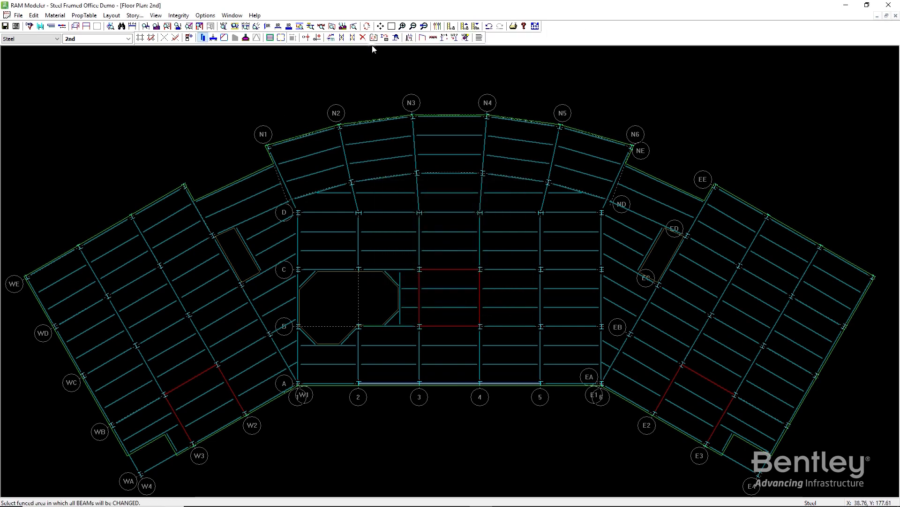
left_click(364, 225)
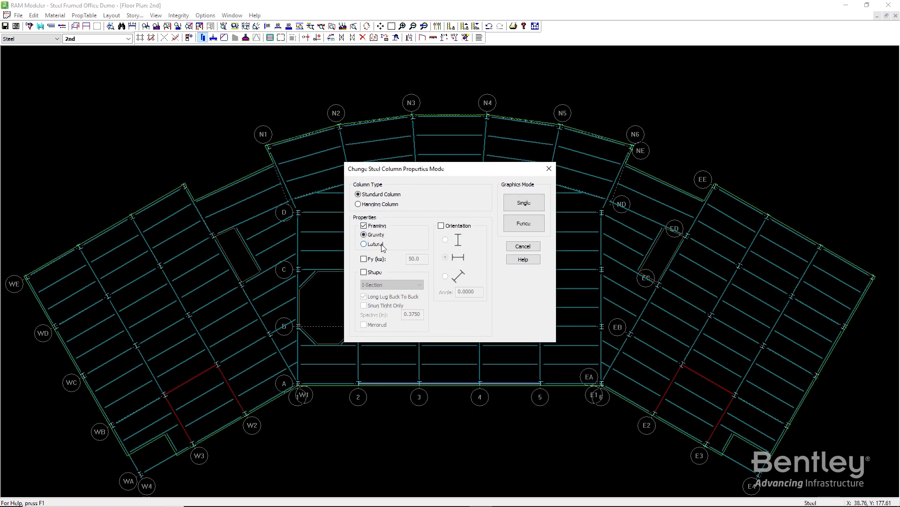
left_click(364, 244)
left_click(524, 223)
left_click_drag(162, 366, 261, 452)
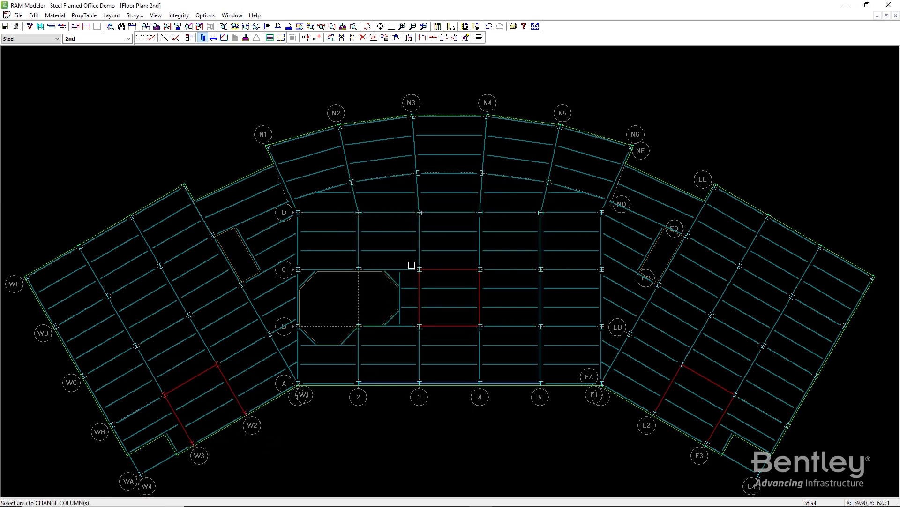
left_click_drag(412, 266, 502, 340)
left_click_drag(651, 347, 744, 468)
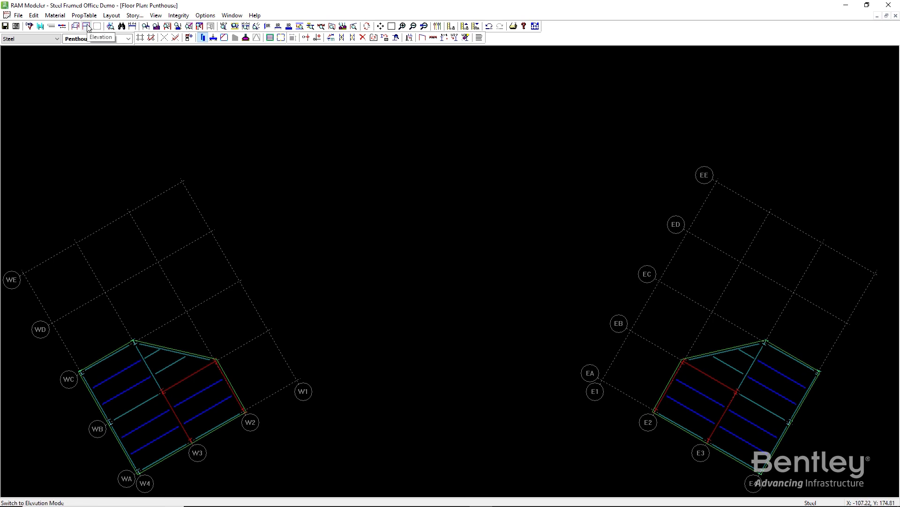
- Show frame W3 in elevation and add X braces to all five stories
left_click(87, 27)
left_click(179, 417)
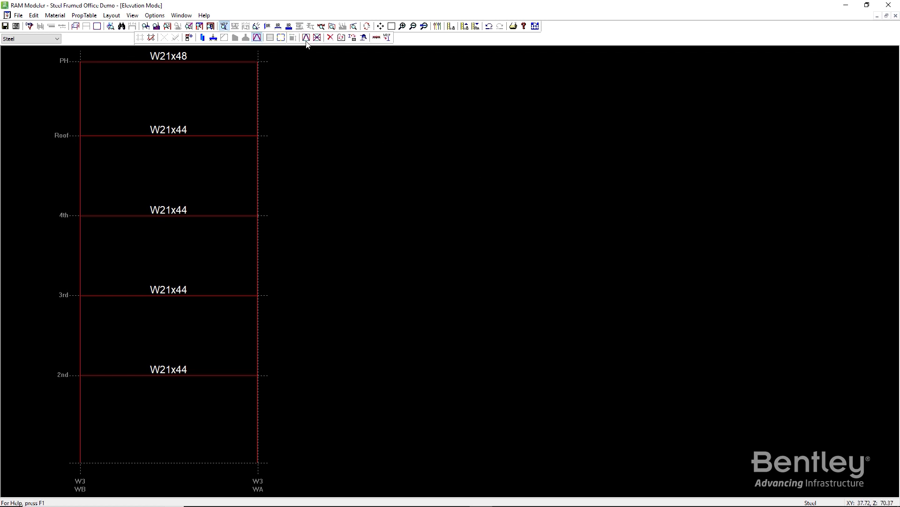
left_click(305, 39)
left_click(542, 285)
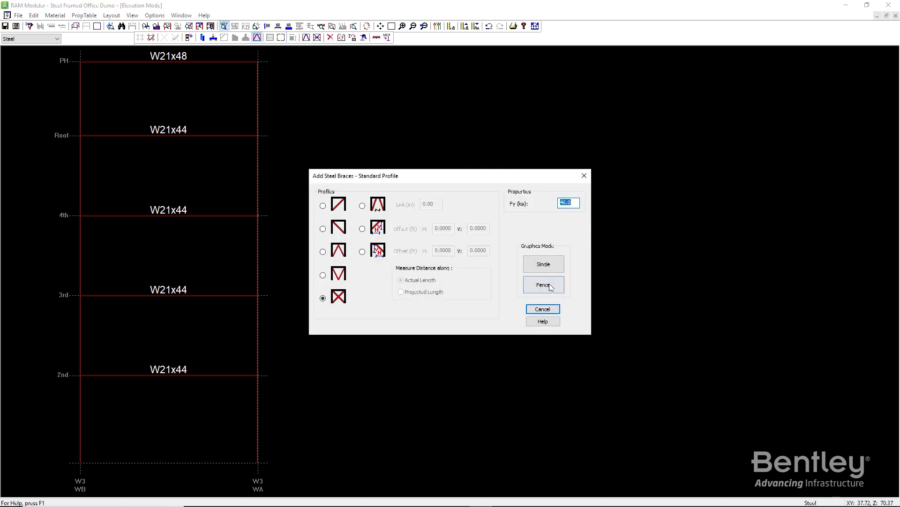
left_click_drag(67, 54, 330, 477)
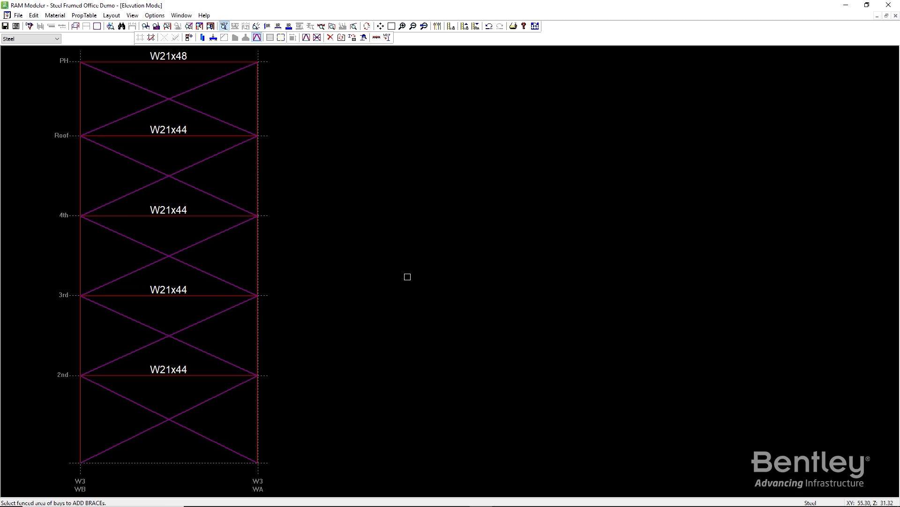
left_click(389, 38)
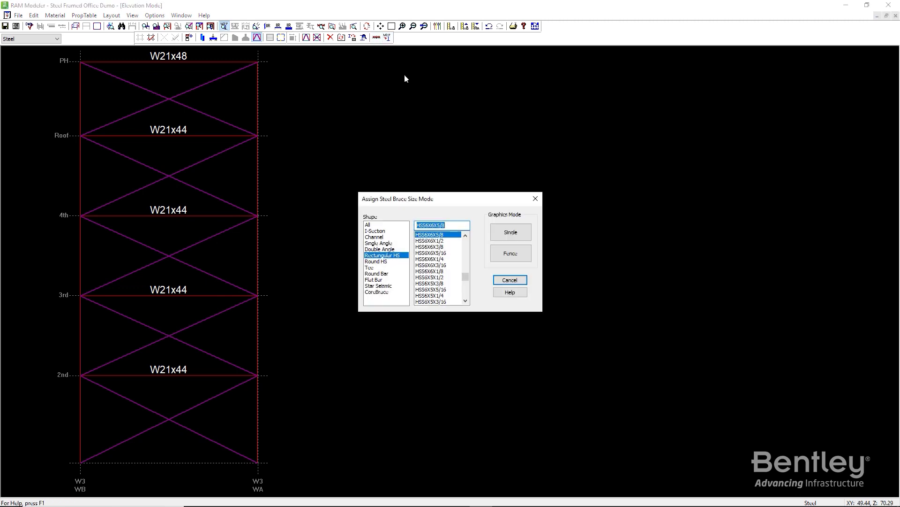
- Size the W3 braces HSS6X6X5/8 in the two lowest bays and HSS5X5X1/2 from 3rd to Roof
left_click(510, 253)
left_click_drag(68, 285, 327, 472)
right_click(332, 295)
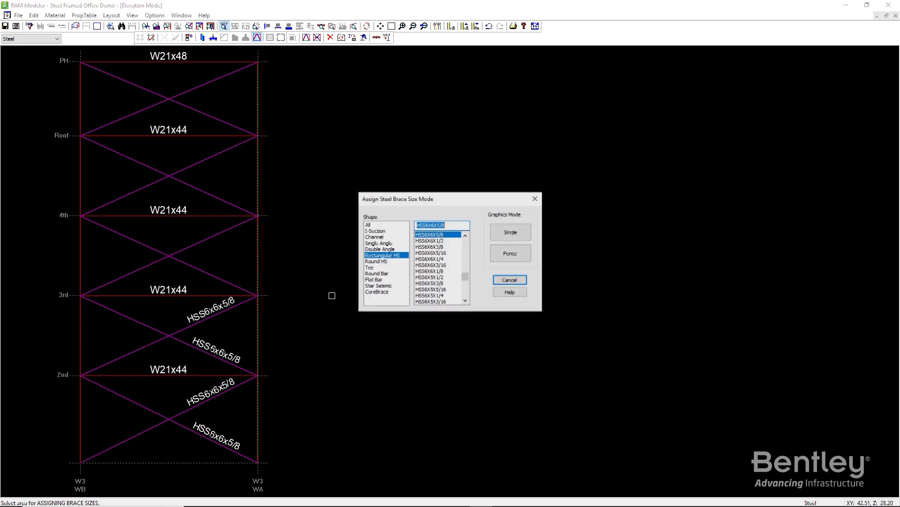
scroll(441, 263, "down", 4)
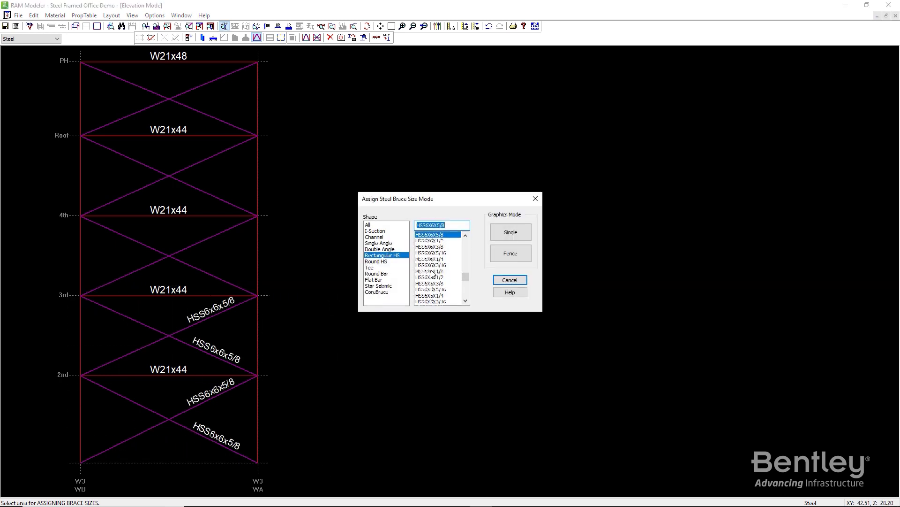
left_click(495, 256)
left_click_drag(69, 127, 326, 307)
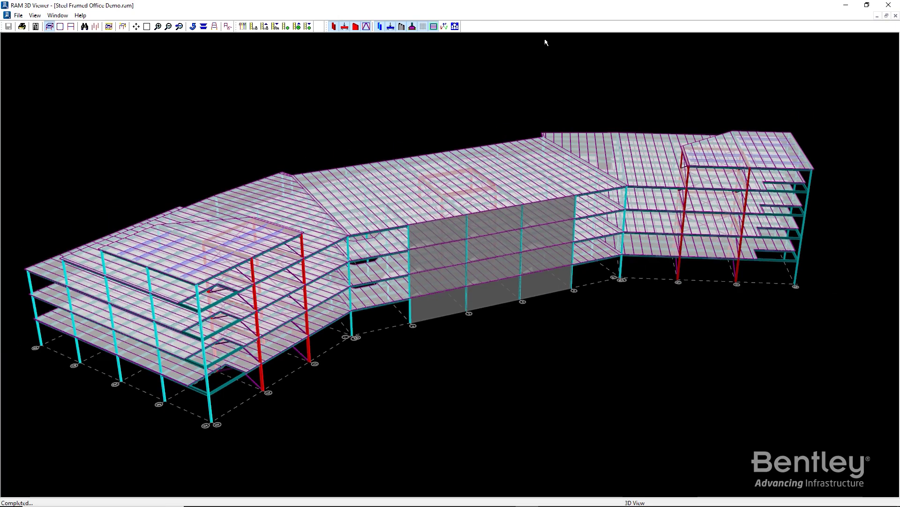
- Hide the gravity columns, gravity beams, floor decks and wall panel in the 3D view
left_click(381, 29)
left_click(392, 28)
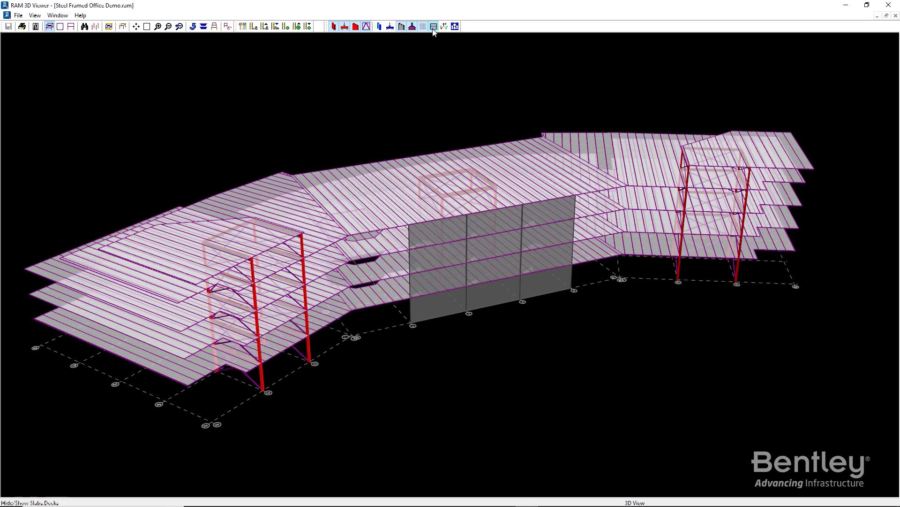
left_click(433, 28)
left_click(401, 27)
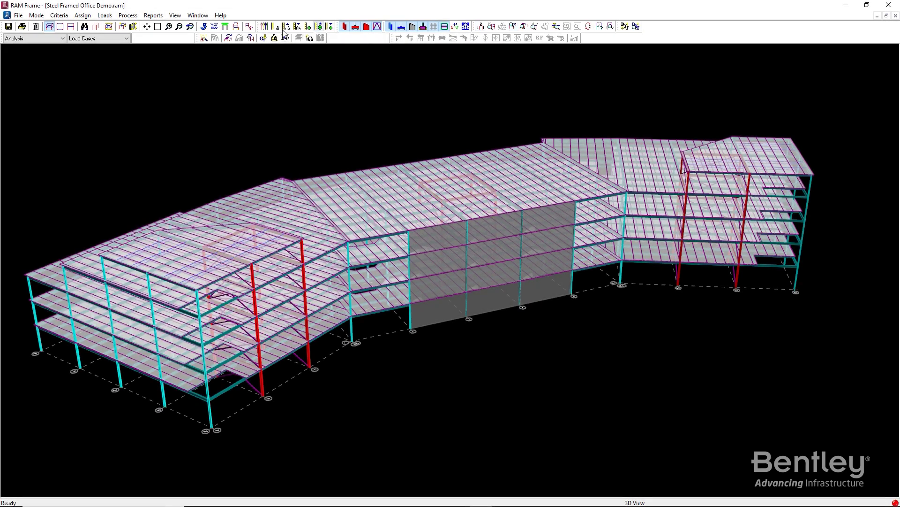
left_click(105, 15)
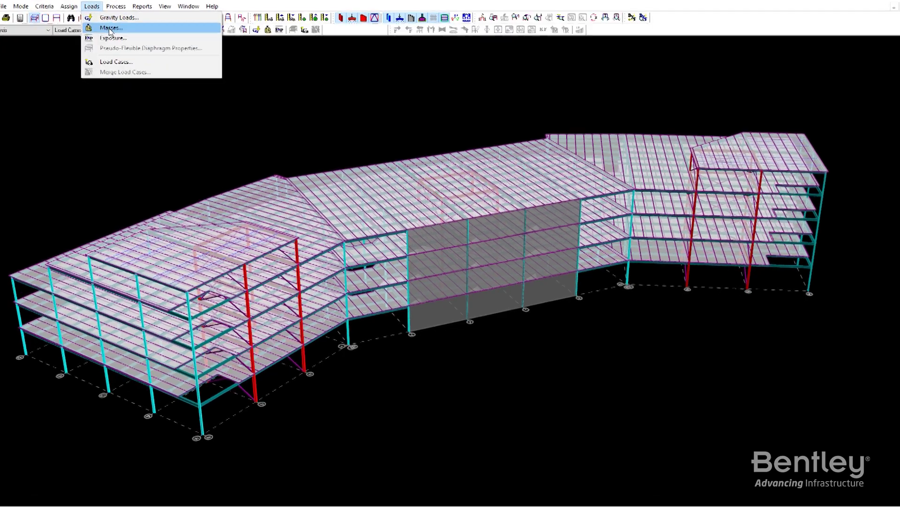
left_click(110, 28)
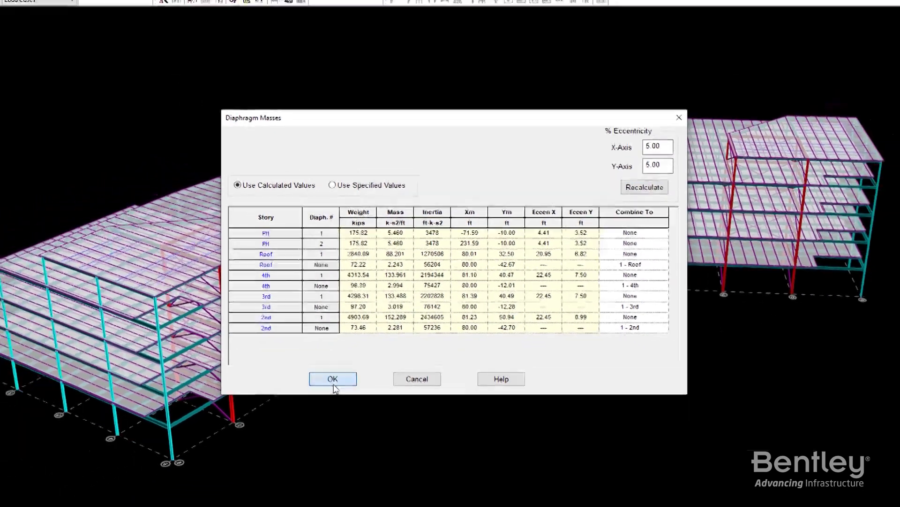
left_click(303, 410)
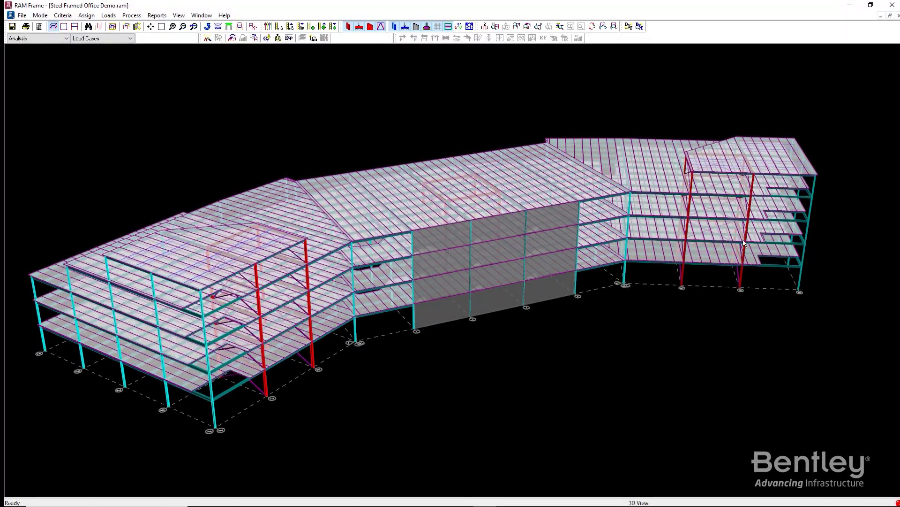
left_click(109, 16)
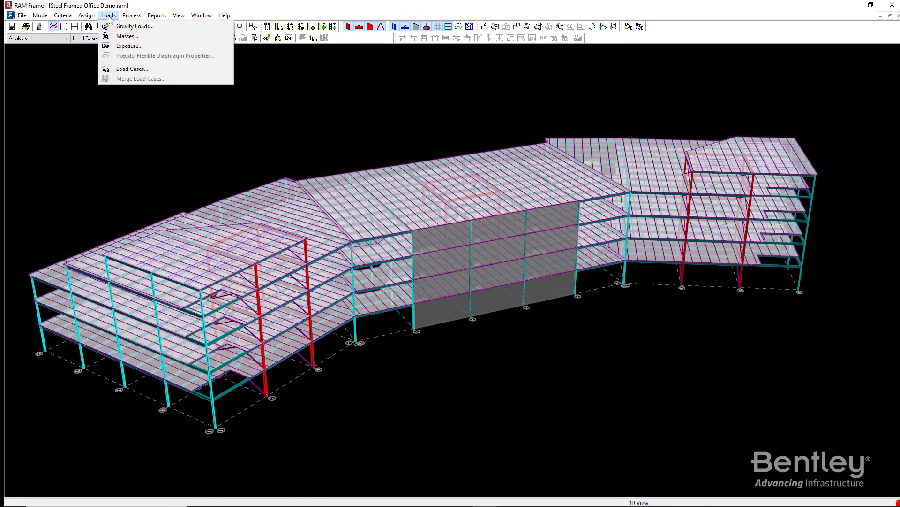
- Add a COR center-of-rigidity load case
left_click(133, 69)
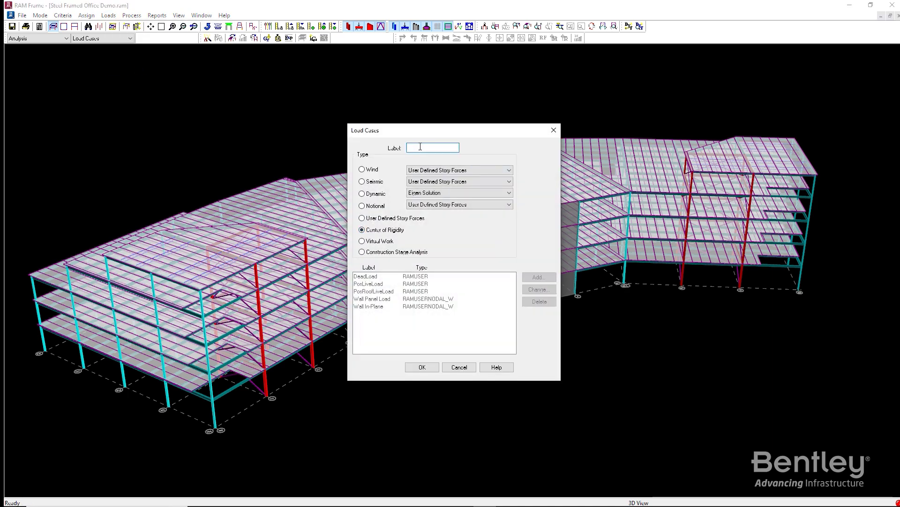
type("COR")
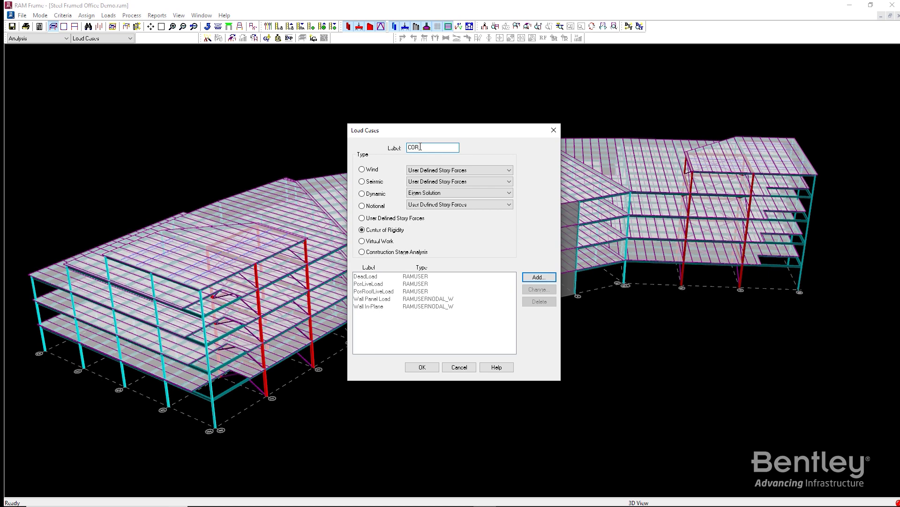
left_click(539, 277)
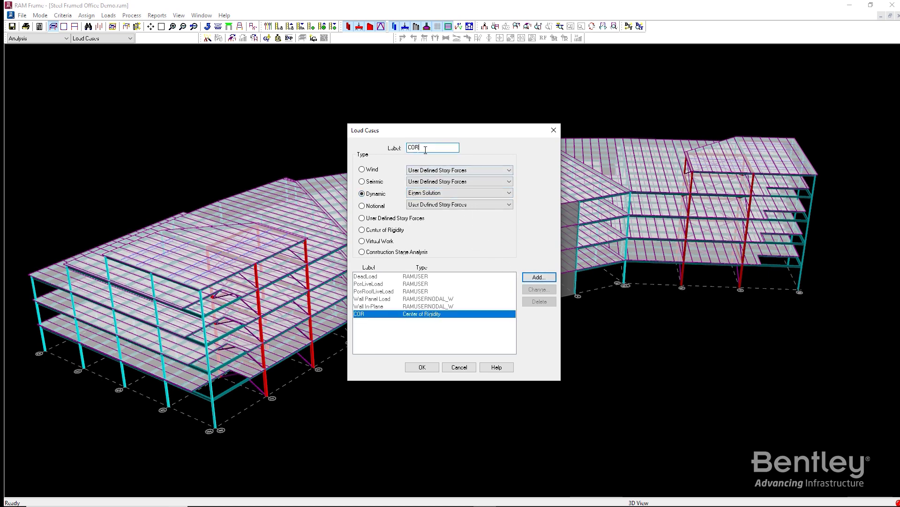
- Add a Modes eigen solution load case requesting 16 periods
left_click_drag(425, 149, 385, 149)
type("Modu")
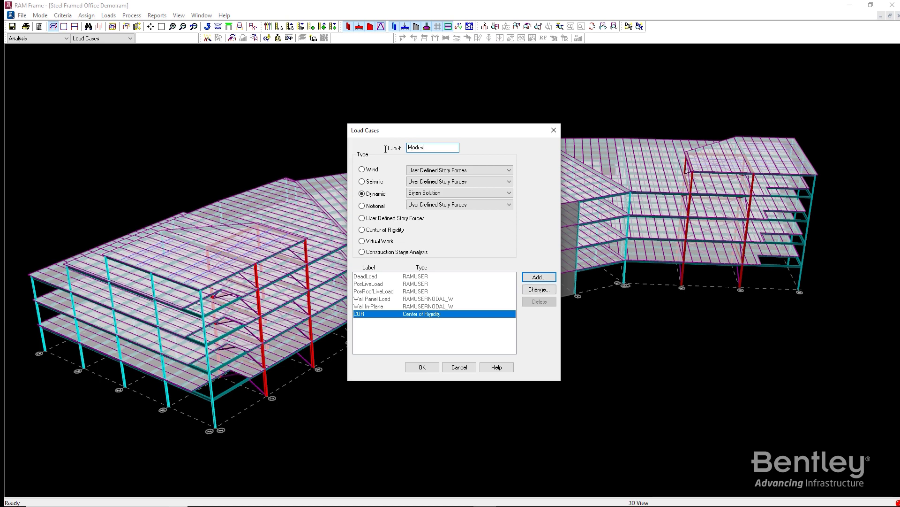
left_click(539, 276)
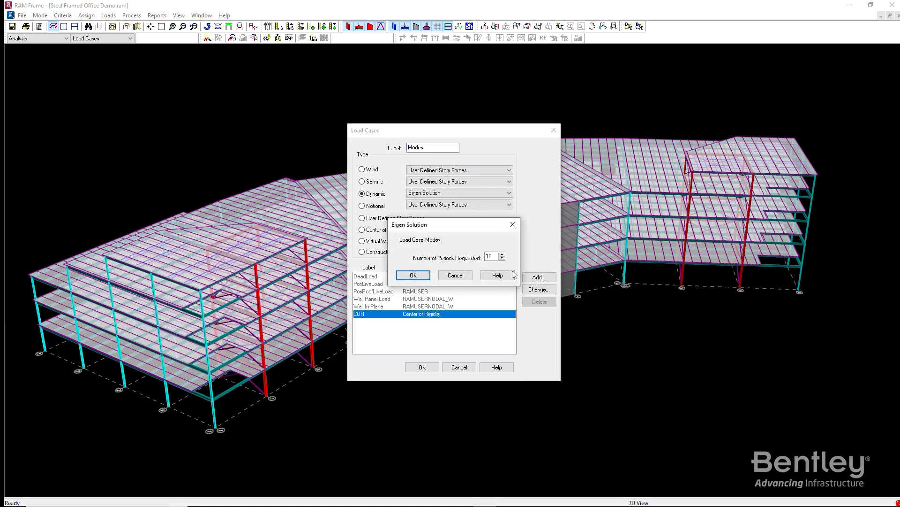
left_click(423, 275)
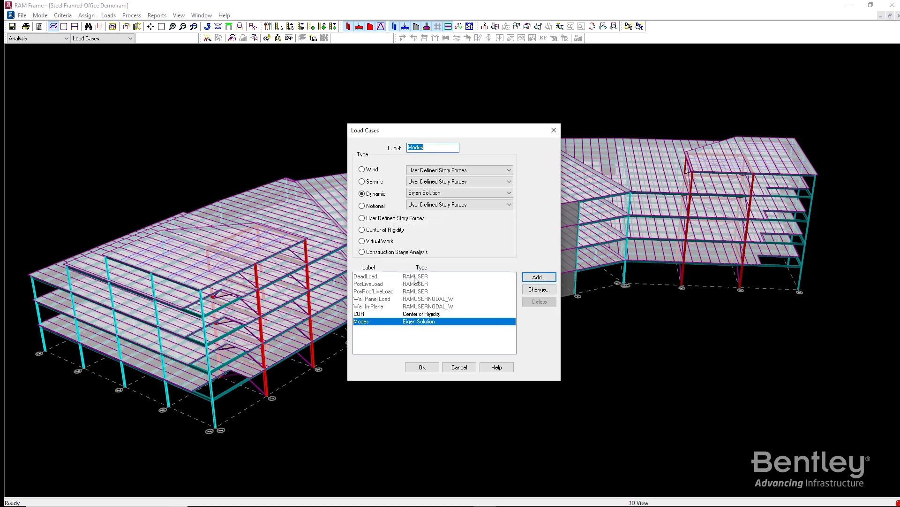
left_click(422, 368)
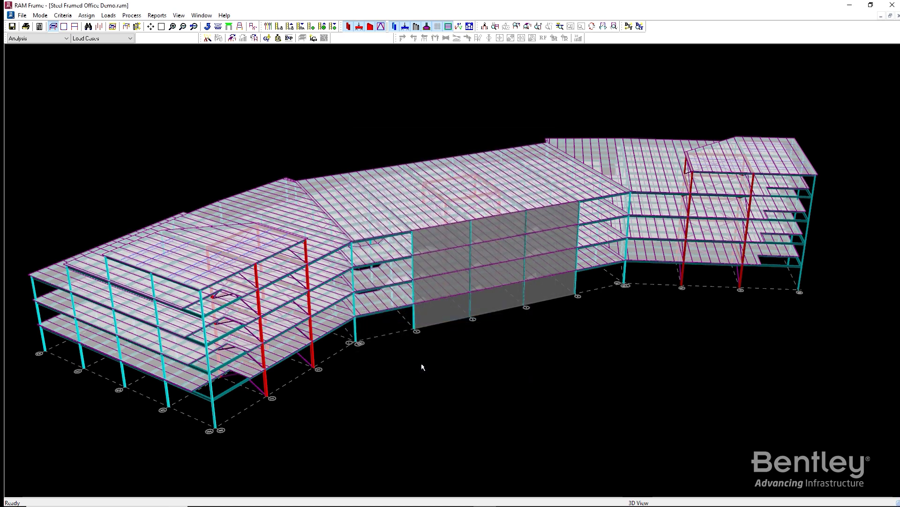
- Analyze DeadLoad, PosLiveLoad, PosRoofLiveLoad, COR and Modes, writing results to the Data Extractor database
left_click(131, 15)
left_click(141, 37)
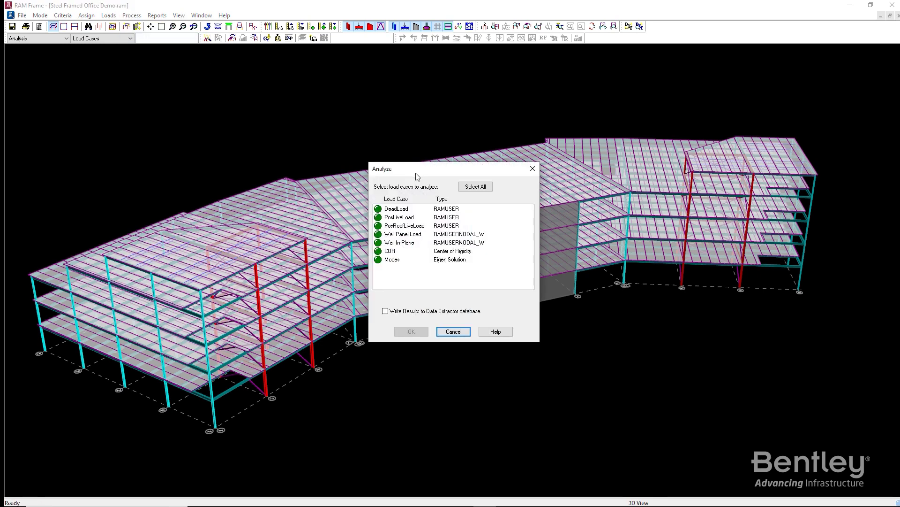
left_click(446, 209)
left_click(454, 226, "shift")
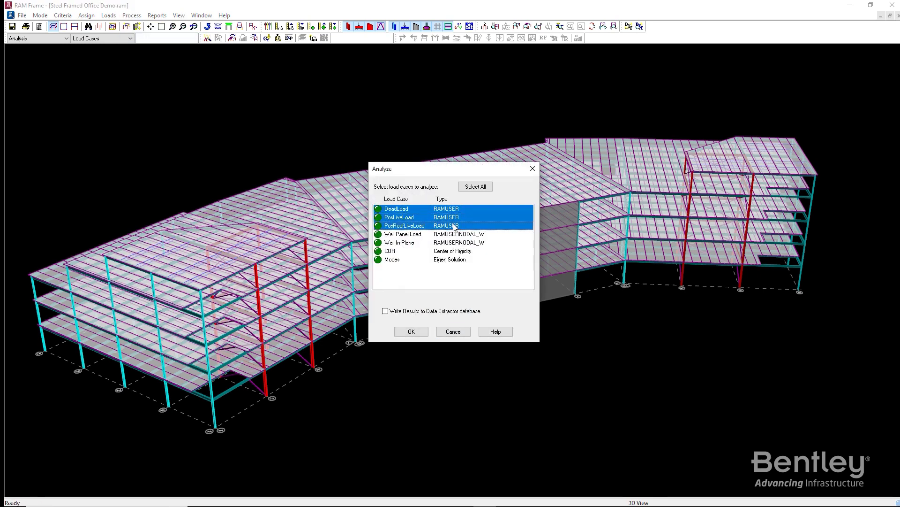
left_click(464, 252, "ctrl")
left_click(464, 261, "ctrl")
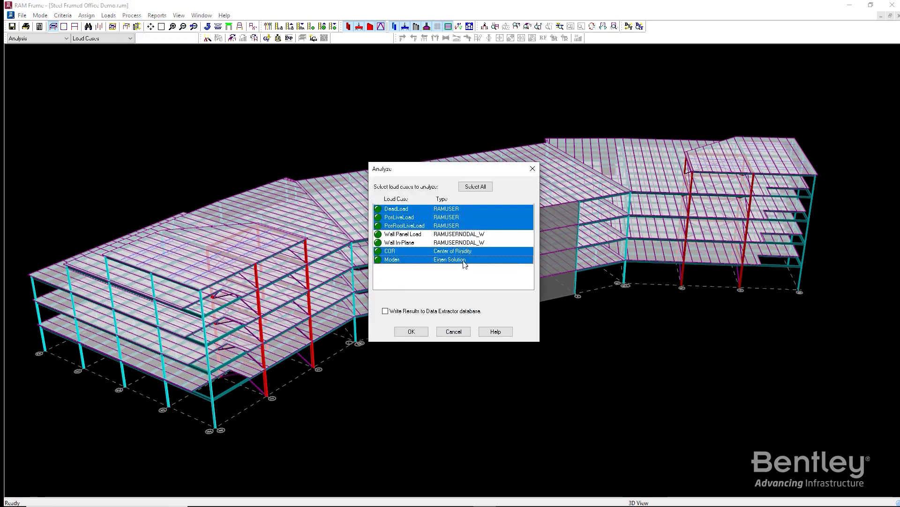
left_click(412, 312)
left_click(411, 331)
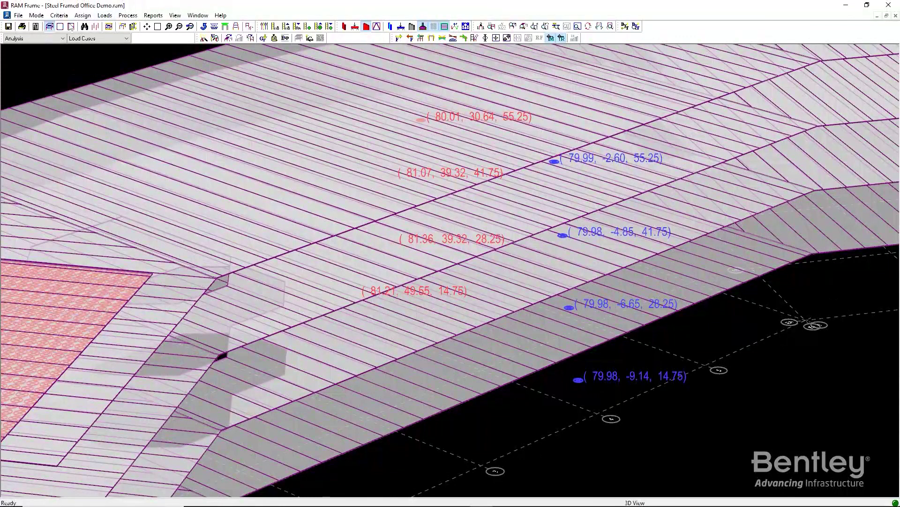
- Show the Roof plan and zoom to its centre of mass and rigidity coordinate labels
left_click(60, 27)
left_click(412, 225)
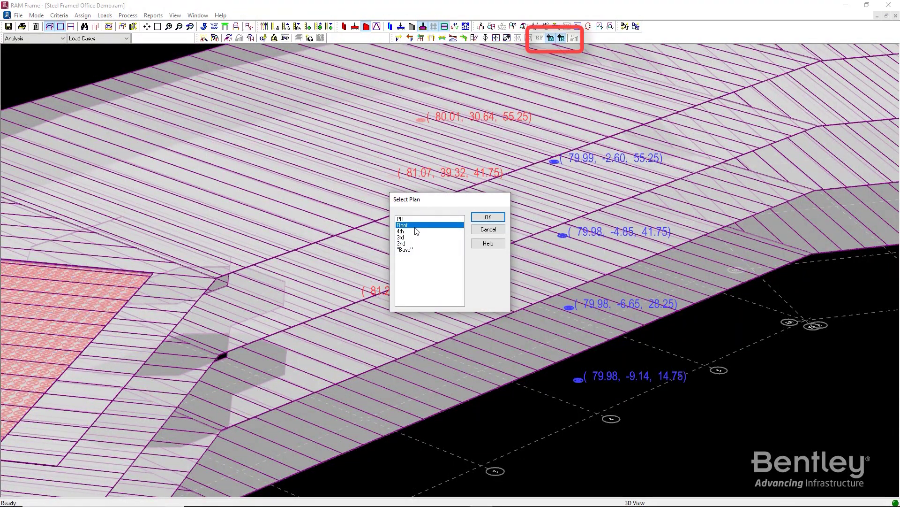
left_click(483, 217)
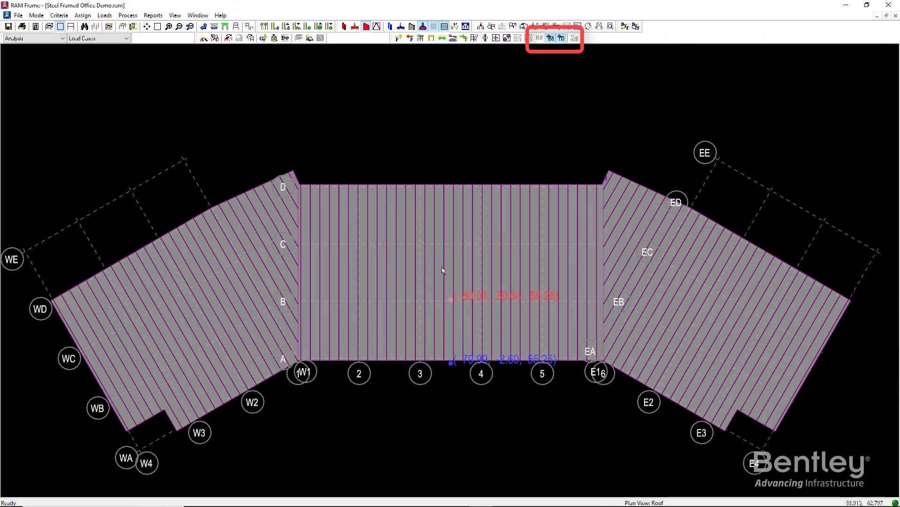
scroll(473, 371, "up", 3)
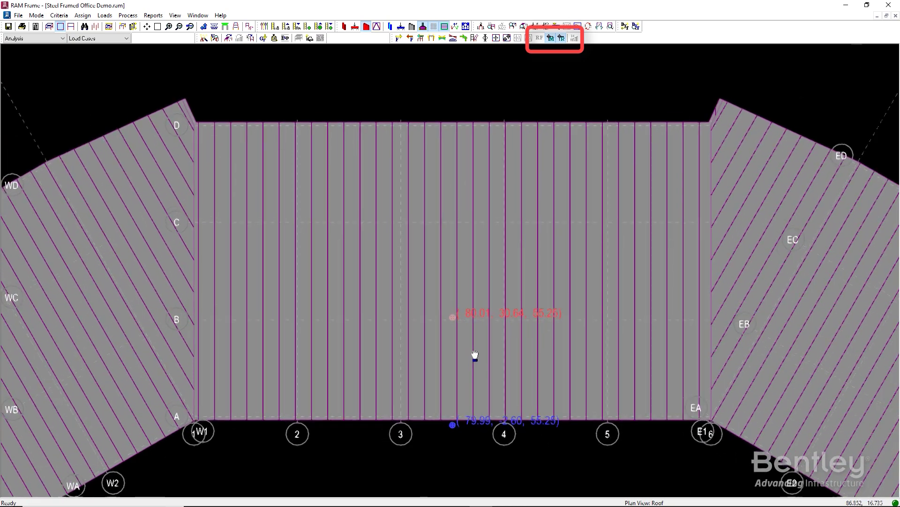
middle_click_drag(474, 355, 464, 250)
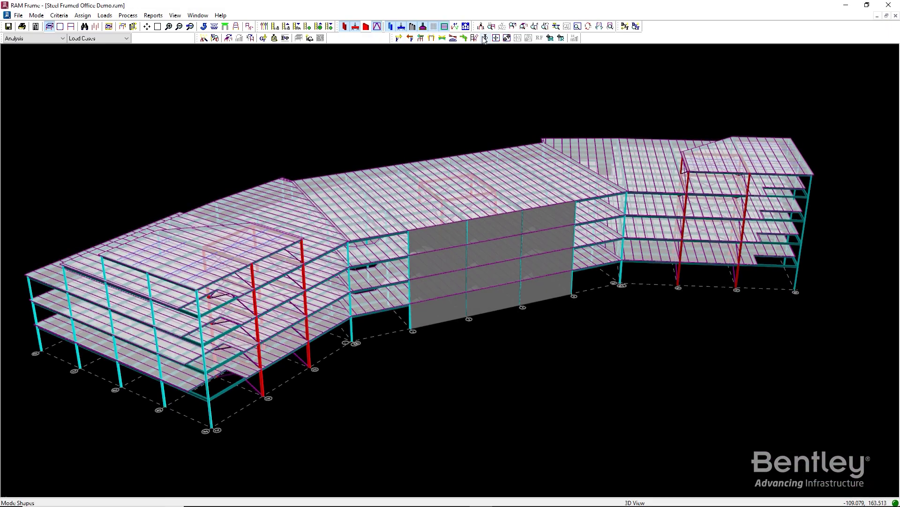
left_click(485, 38)
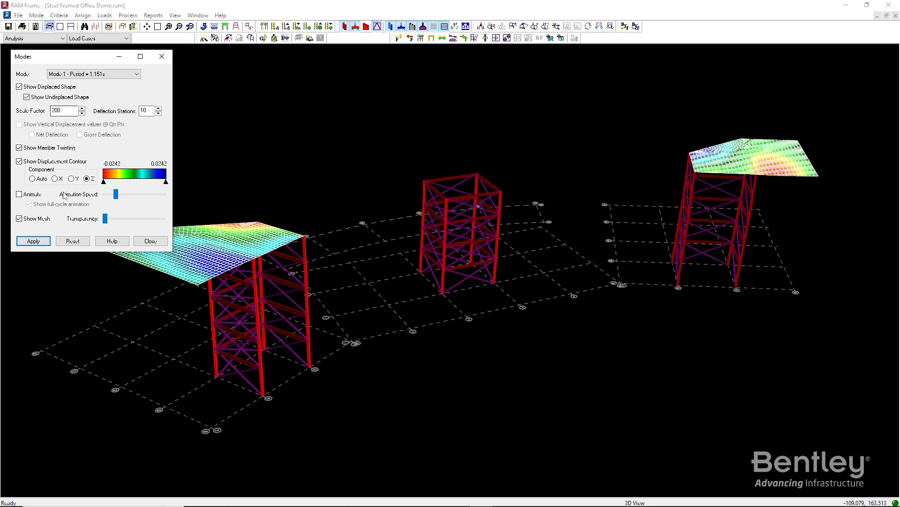
- Animate the mode shape over a full cycle and orbit to a top-down view
left_click(31, 194)
left_click(34, 240)
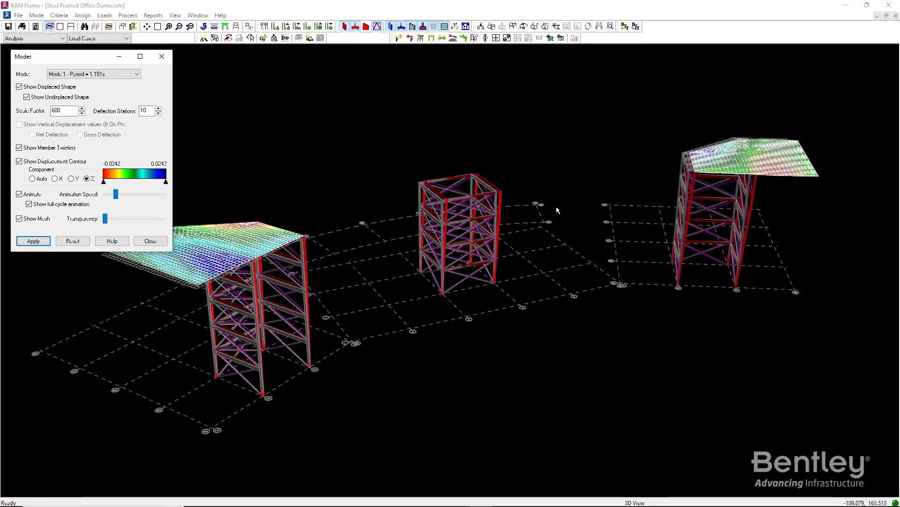
middle_click_drag(557, 211, 507, 316)
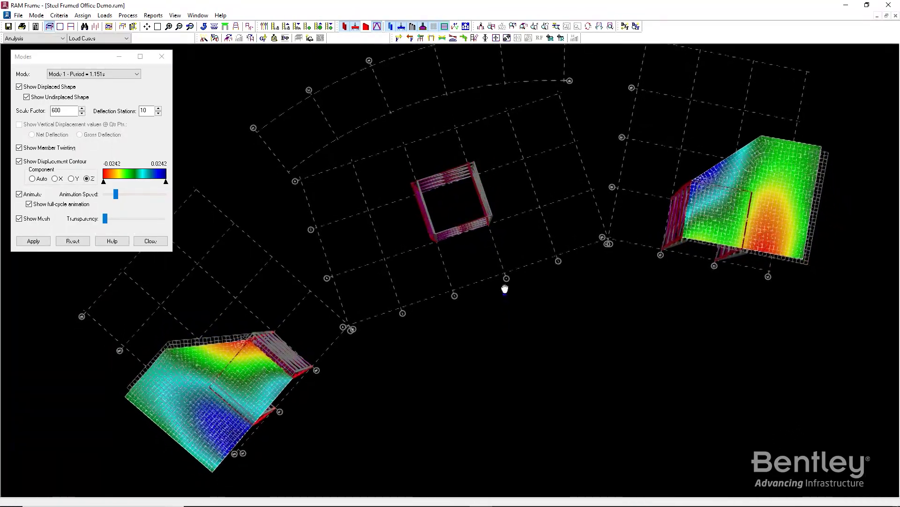
middle_click_drag(505, 288, 505, 245)
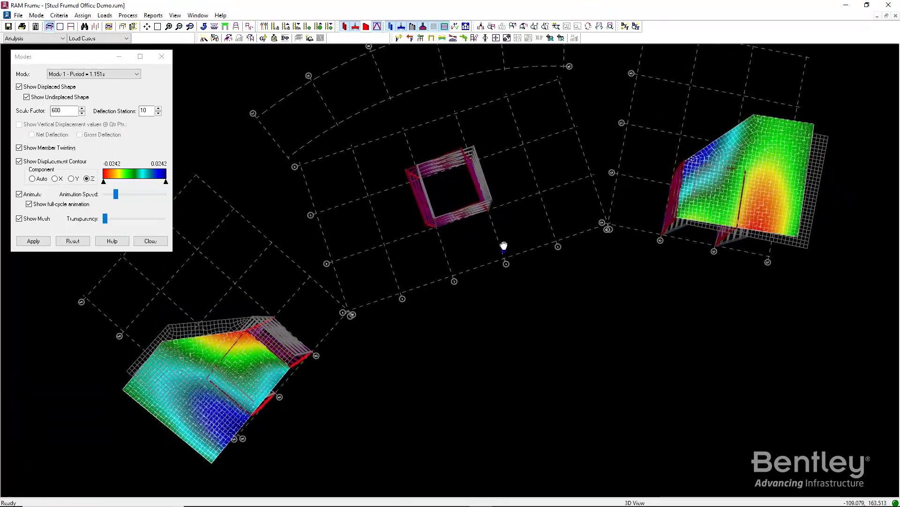
- Display the Mode 2 (period 0.891 s) and then Mode 3 shapes
left_click(135, 74)
left_click(75, 89)
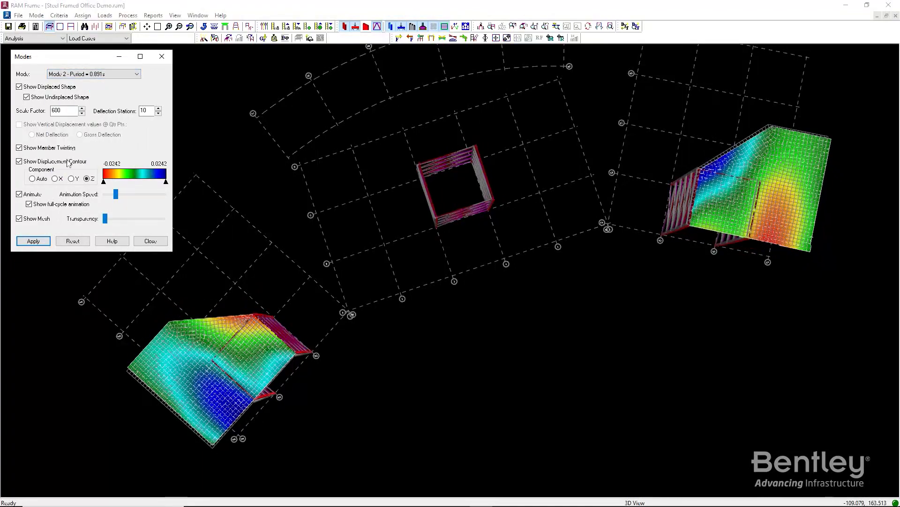
left_click(42, 240)
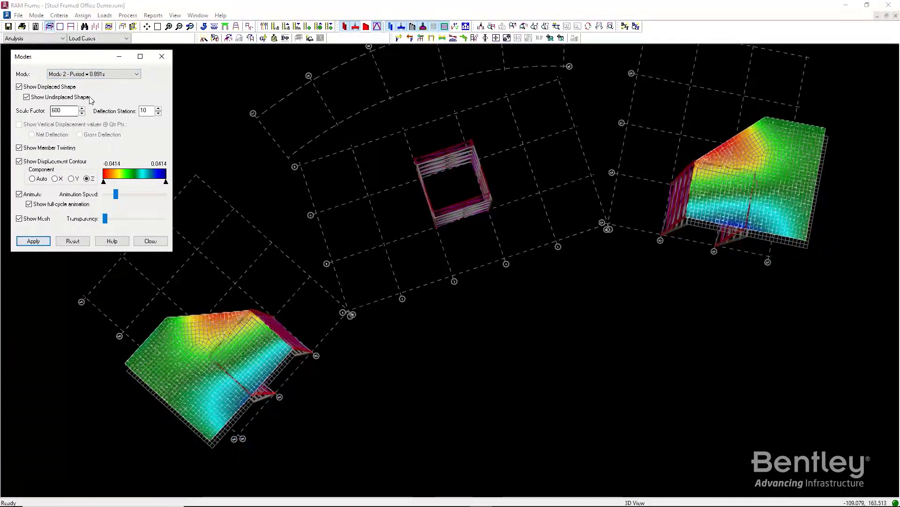
left_click(135, 74)
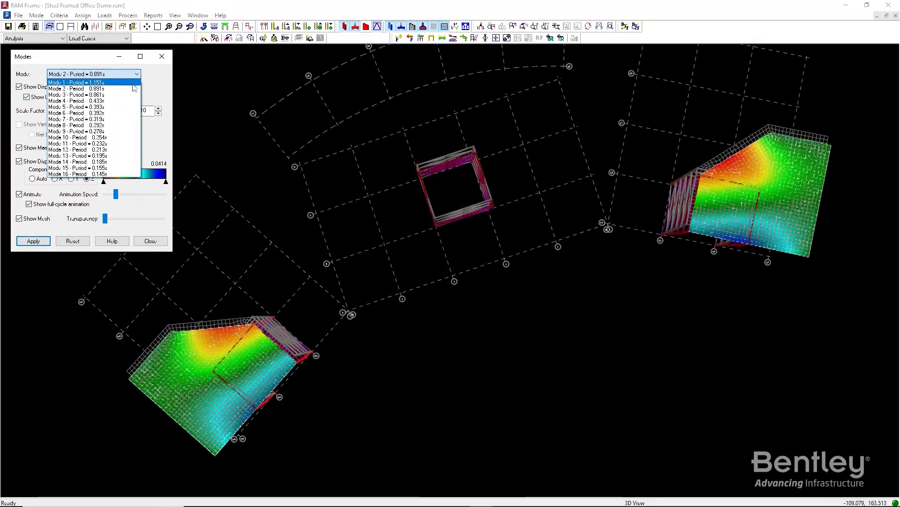
left_click(75, 94)
left_click(47, 240)
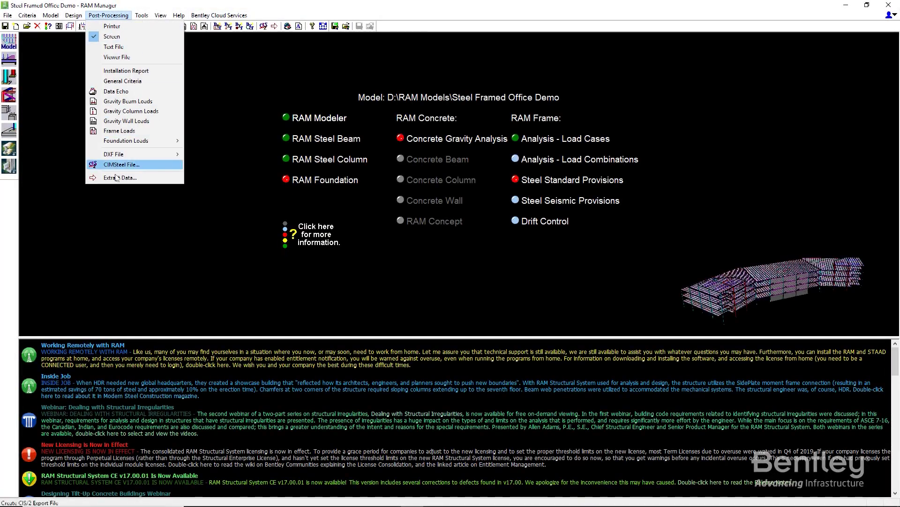
- Clear the Data Extractor export list and add EigenValuesTable's RowNum and Eigen_Value columns
left_click(119, 177)
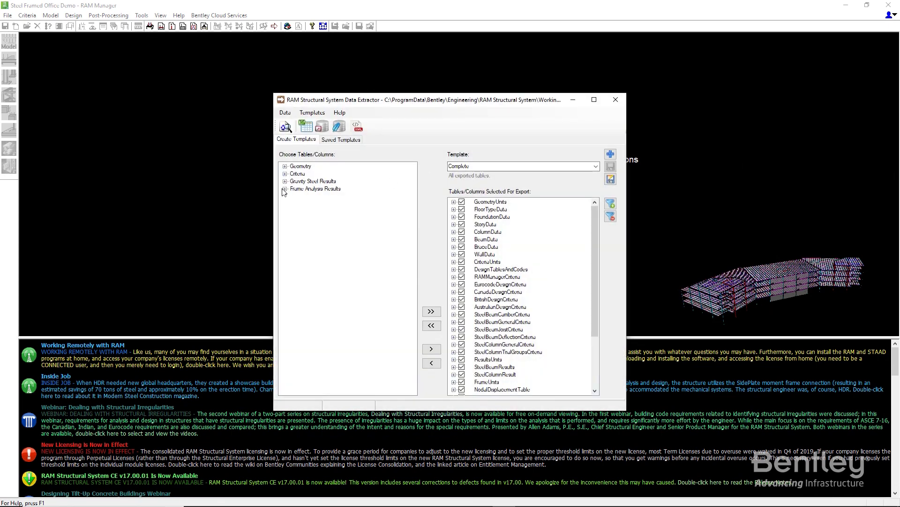
left_click(438, 324)
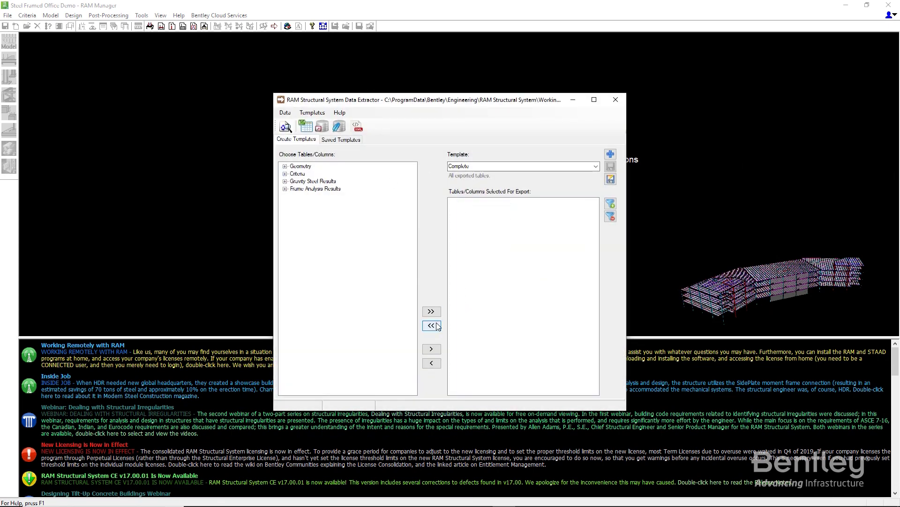
left_click(285, 188)
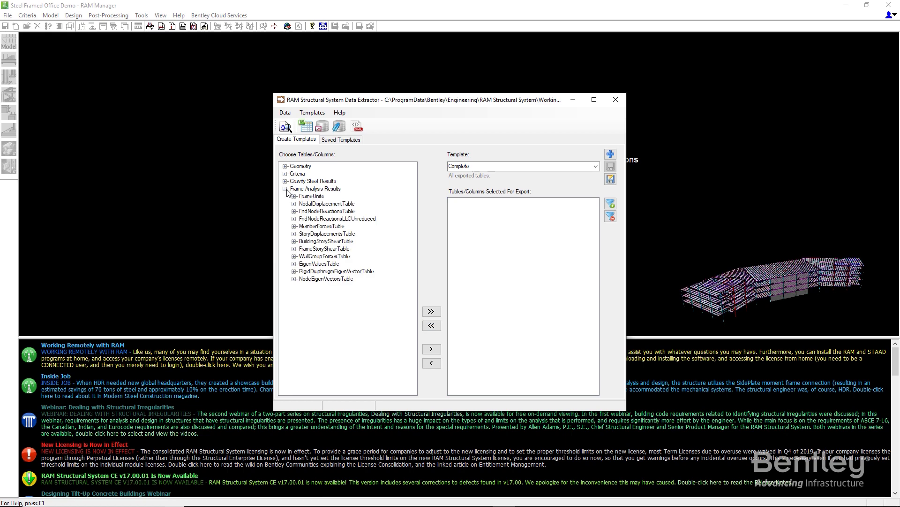
left_click(294, 264)
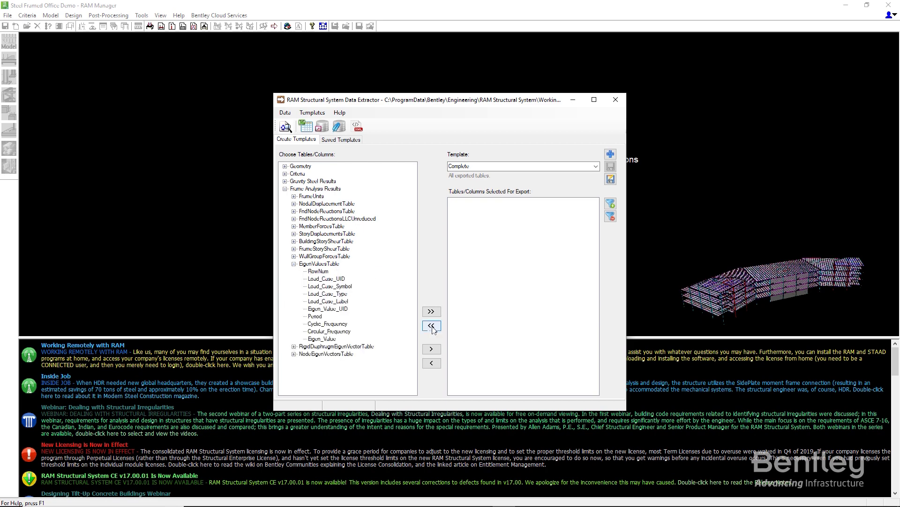
left_click(318, 272)
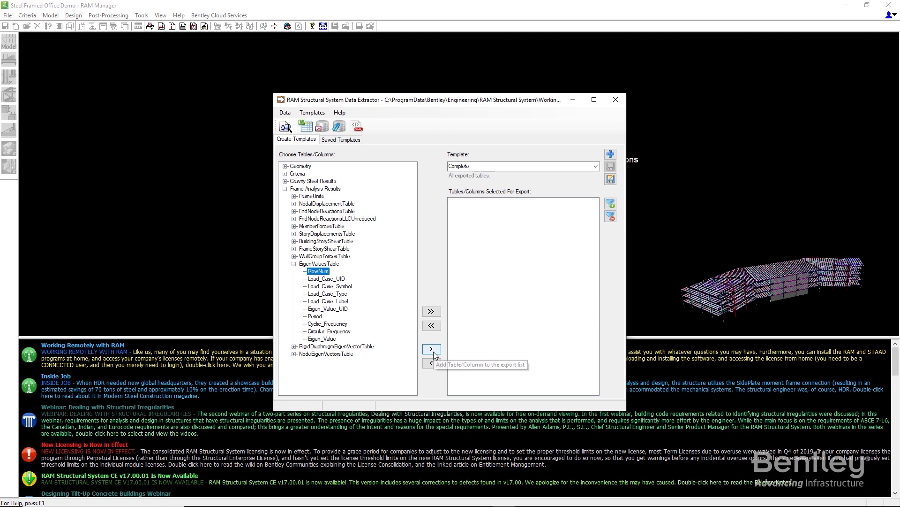
left_click(432, 349)
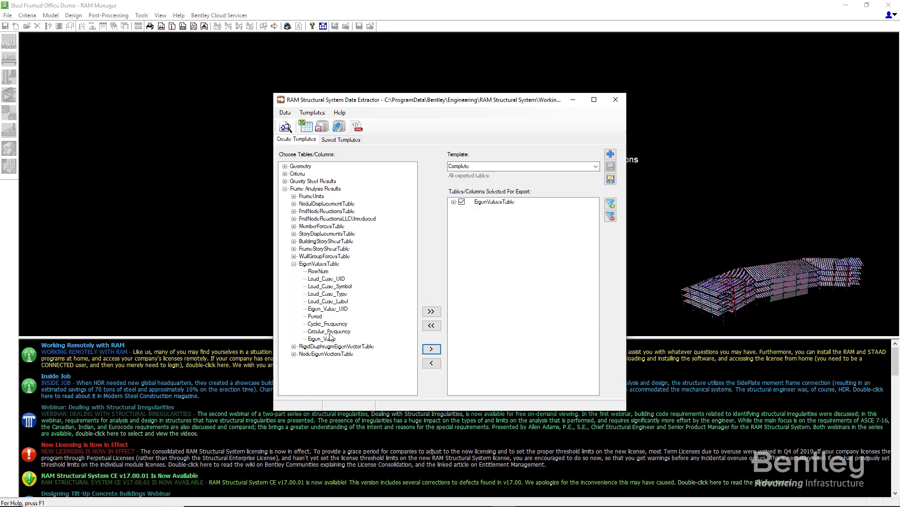
left_click(330, 337)
left_click(431, 349)
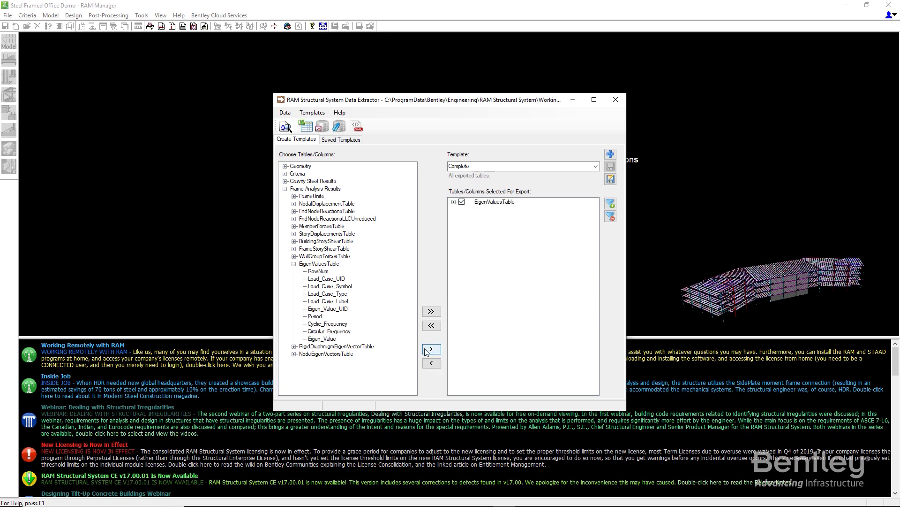
left_click(454, 203)
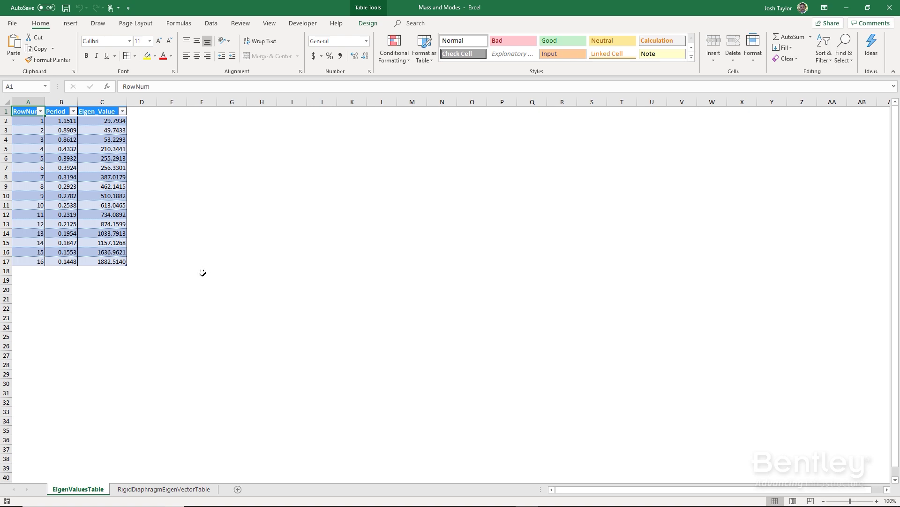
- Open the RigidDiaphragmEigenVectorTable sheet of the Mass and Modes workbook
left_click(171, 489)
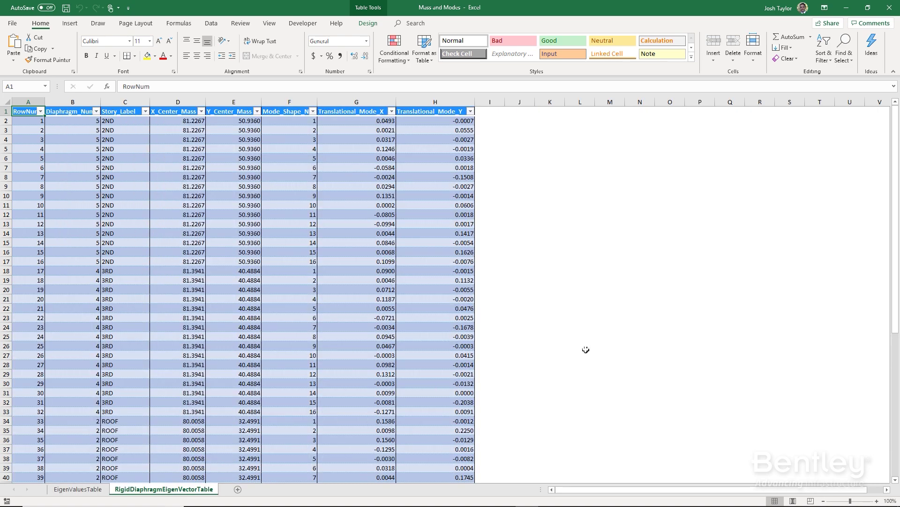